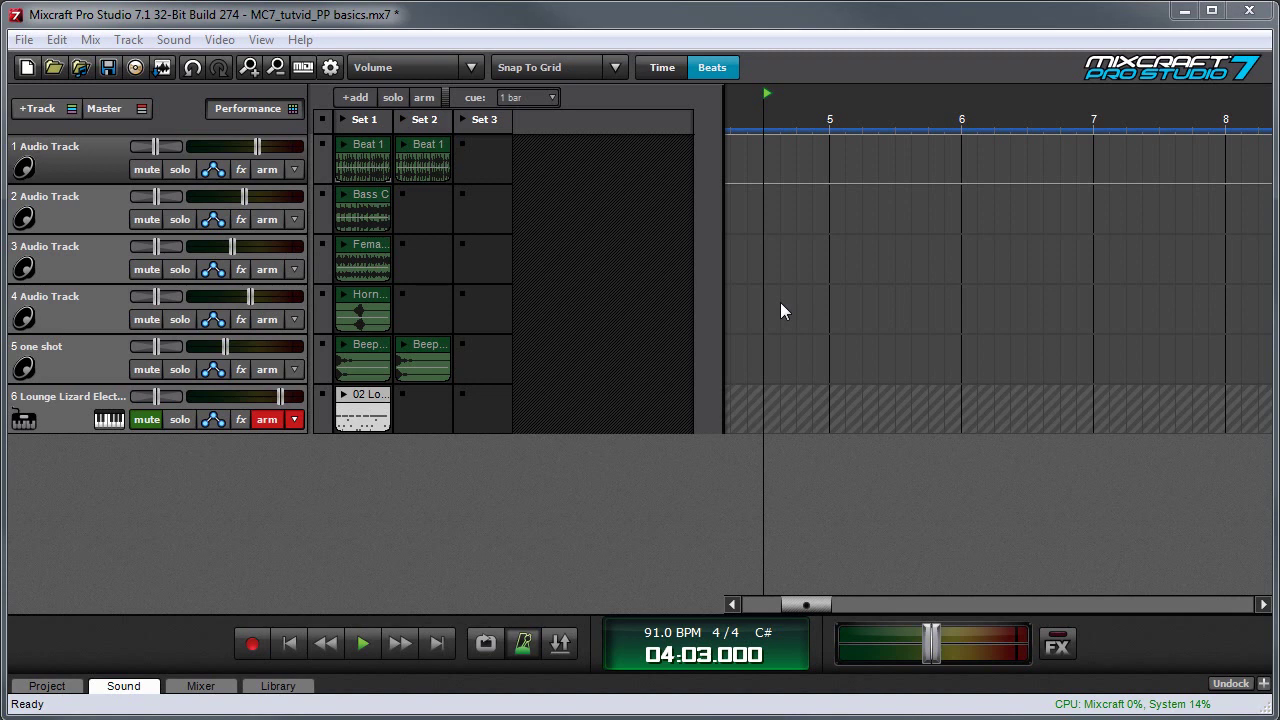
Select Audio Track 1 and its Beat 1 clip in the Set 1 column
{"action": "left_click", "coordinate": [782, 160]}
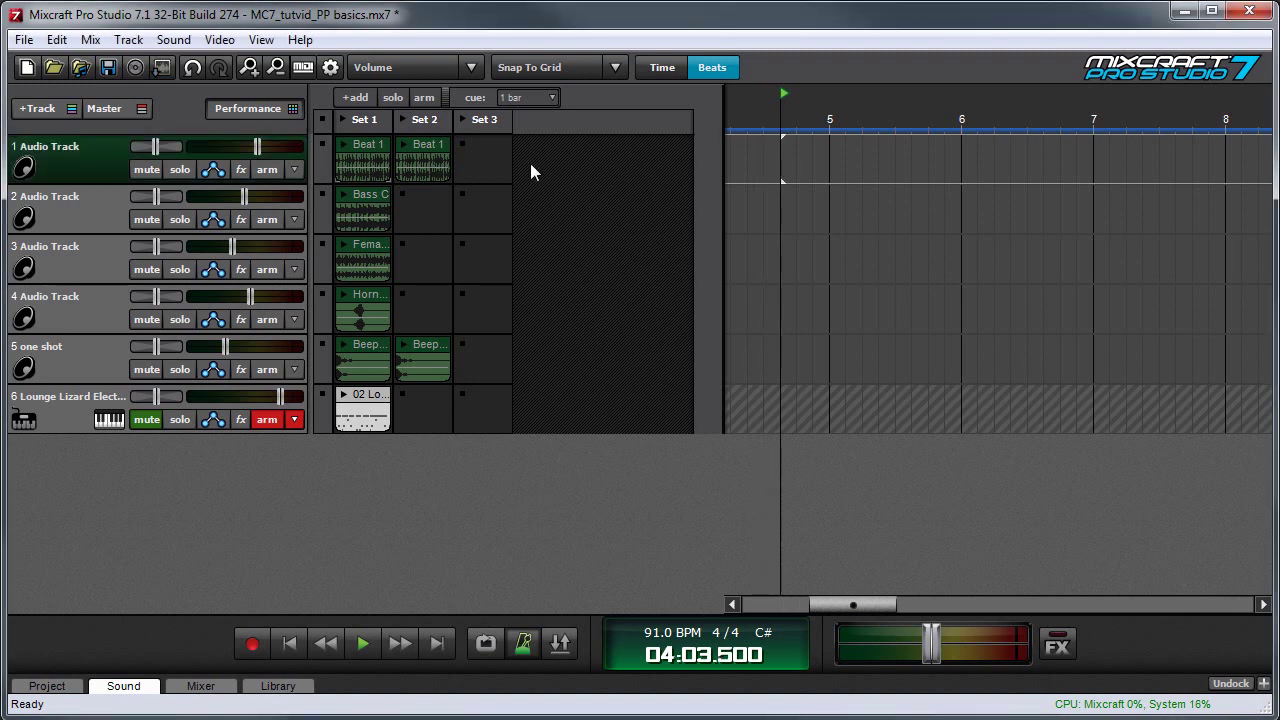
{"action": "left_click", "coordinate": [366, 150]}
Show Beat 1's Sound > Perform settings, checking the Cue list but keeping Project
{"action": "left_click", "coordinate": [145, 688]}
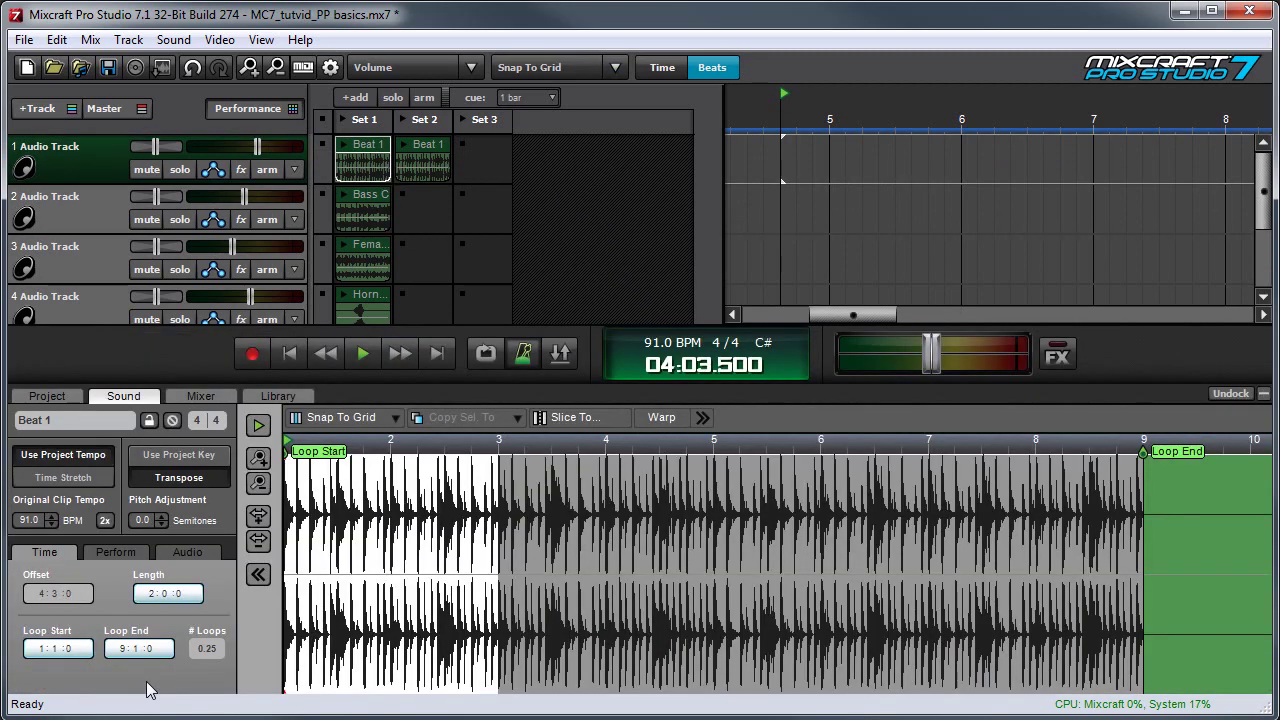
{"action": "left_click", "coordinate": [108, 555]}
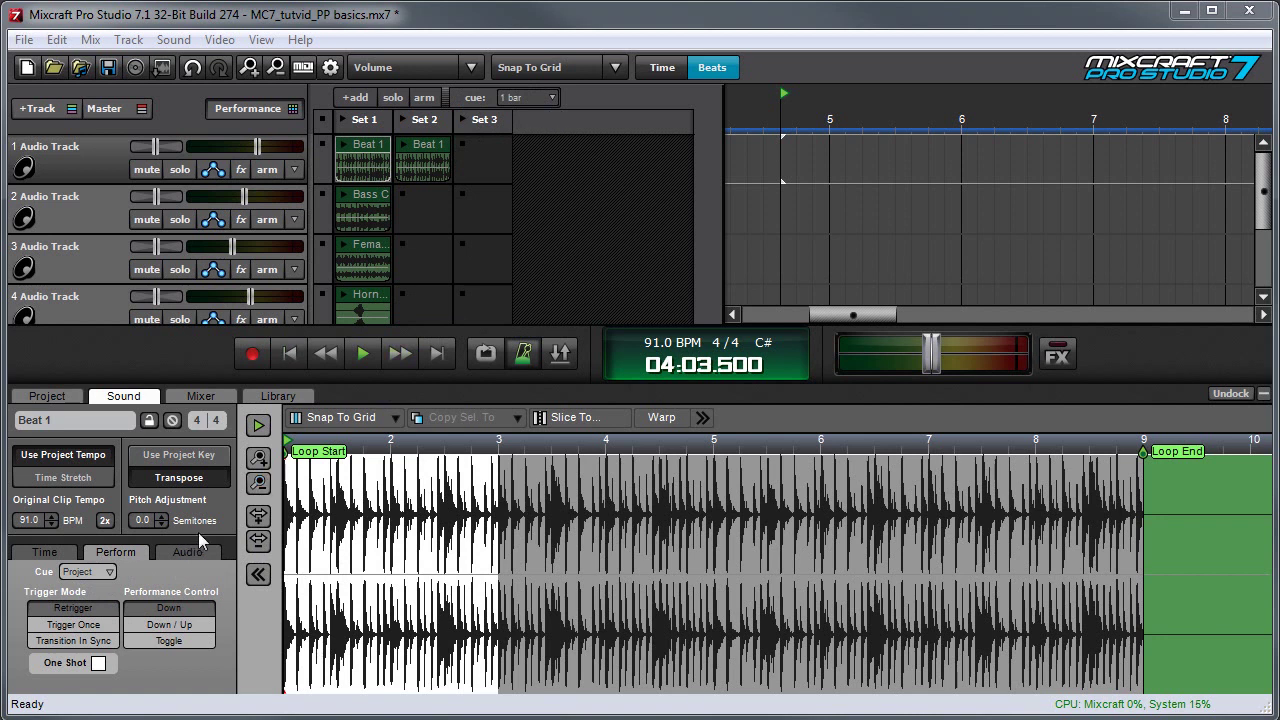
{"action": "left_click", "coordinate": [91, 573]}
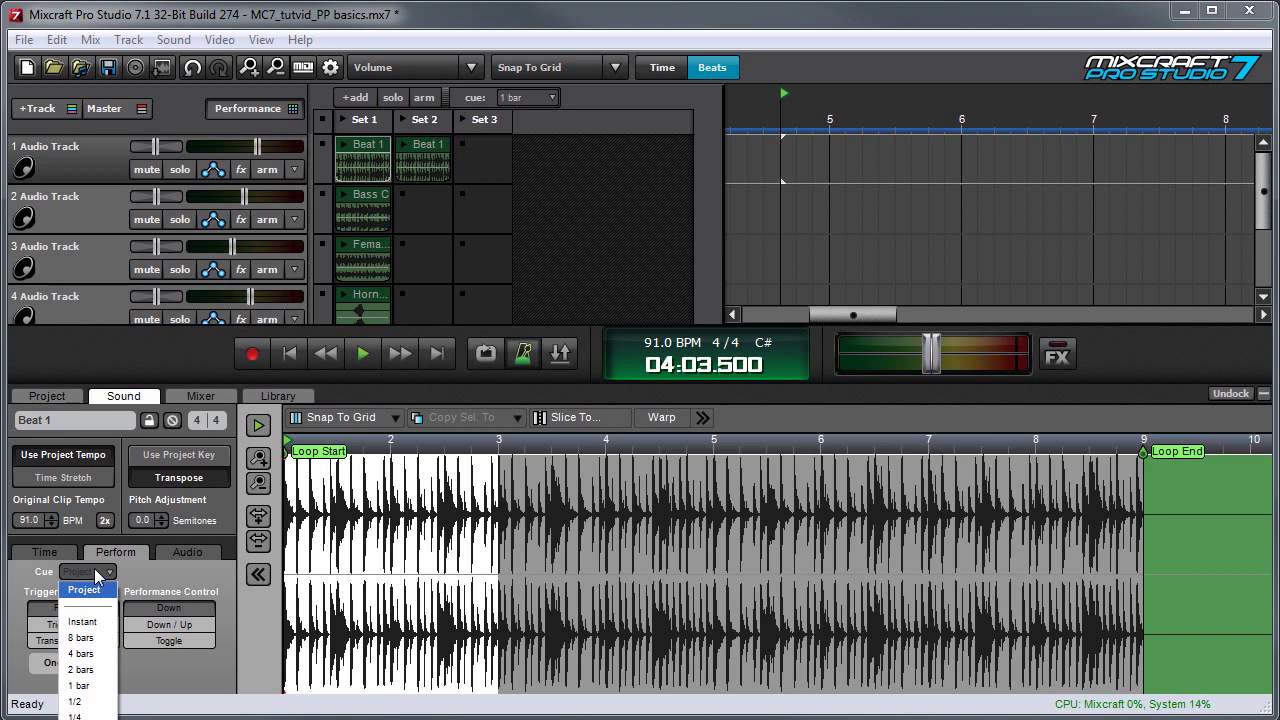
{"action": "left_click", "coordinate": [94, 568]}
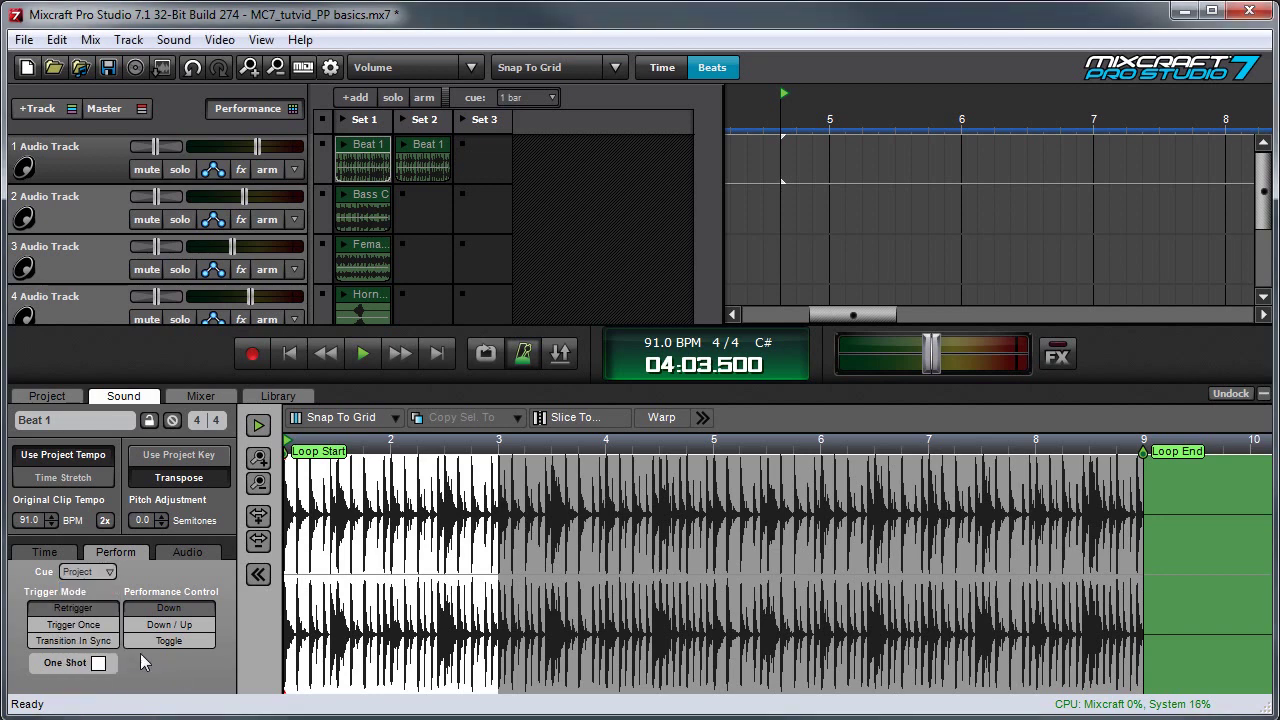
Set Beat 1's Trigger Mode to Retrigger, audition the clip, then try another trigger mode
{"action": "left_click", "coordinate": [97, 610]}
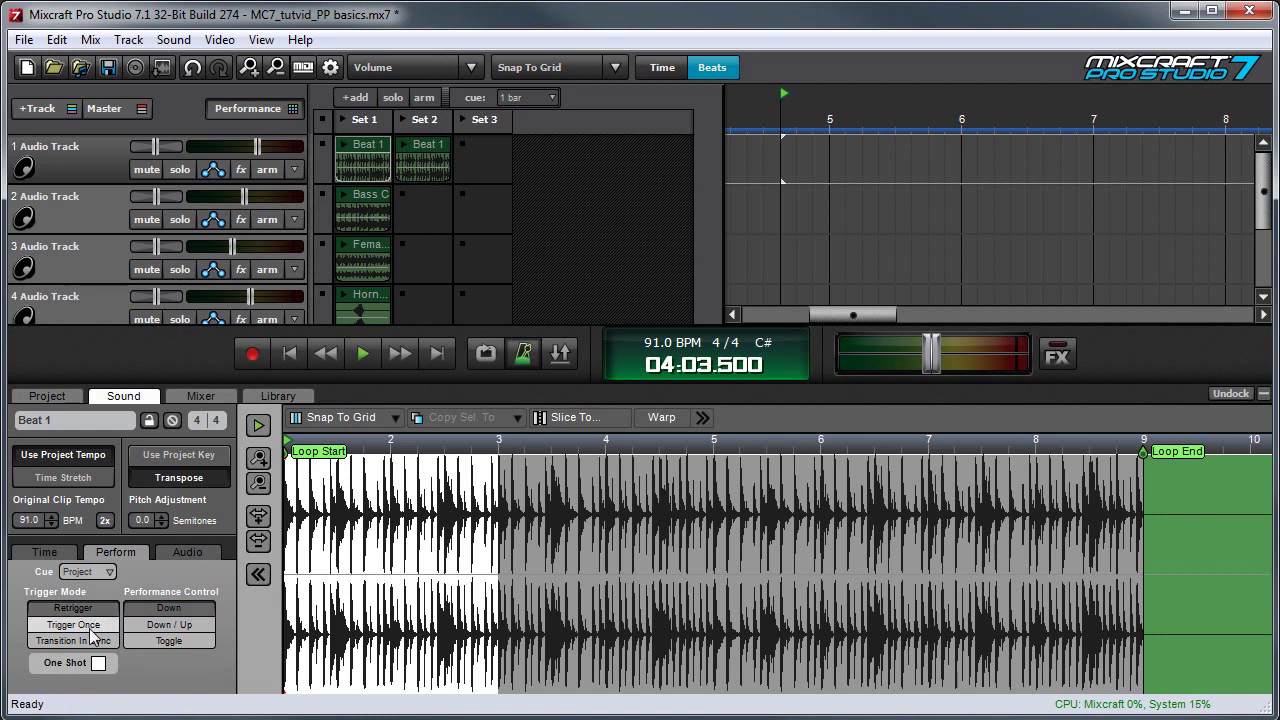
{"action": "left_click", "coordinate": [348, 163]}
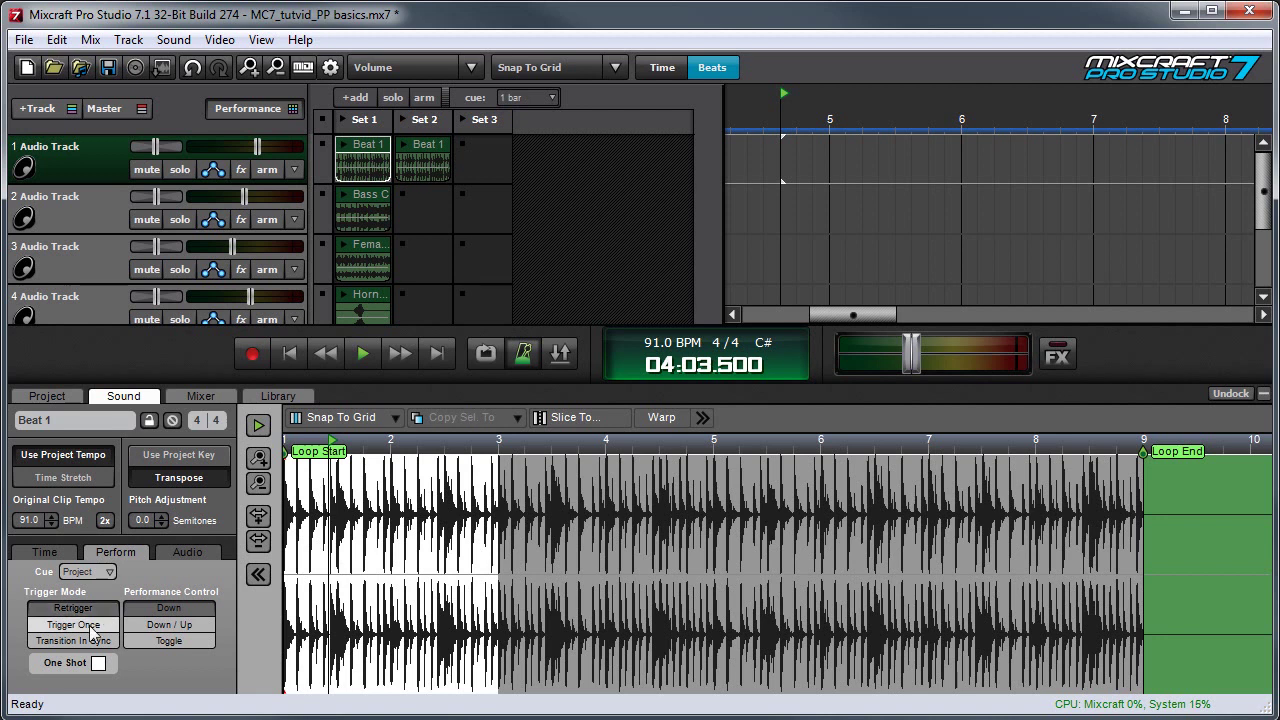
{"action": "left_click", "coordinate": [90, 632]}
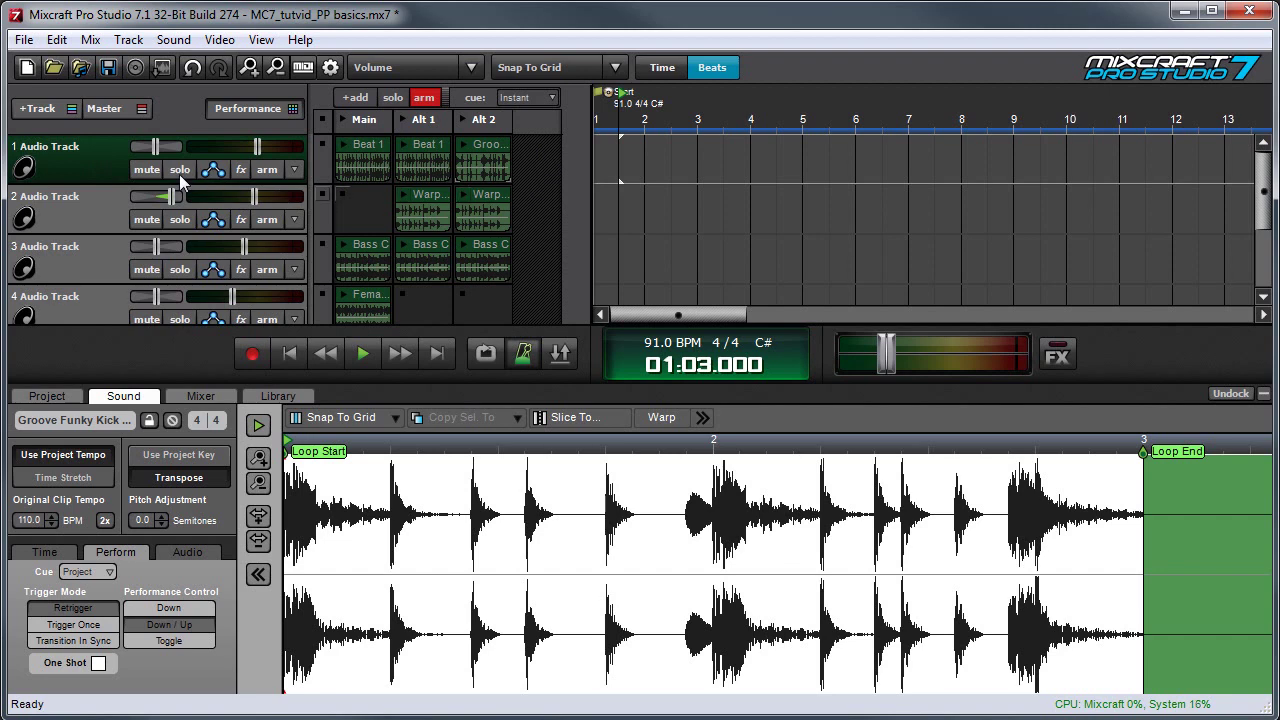
Solo Audio Track 1 and set its Alt 1 and Alt 2 clips to Transition In Sync
{"action": "left_click", "coordinate": [179, 169]}
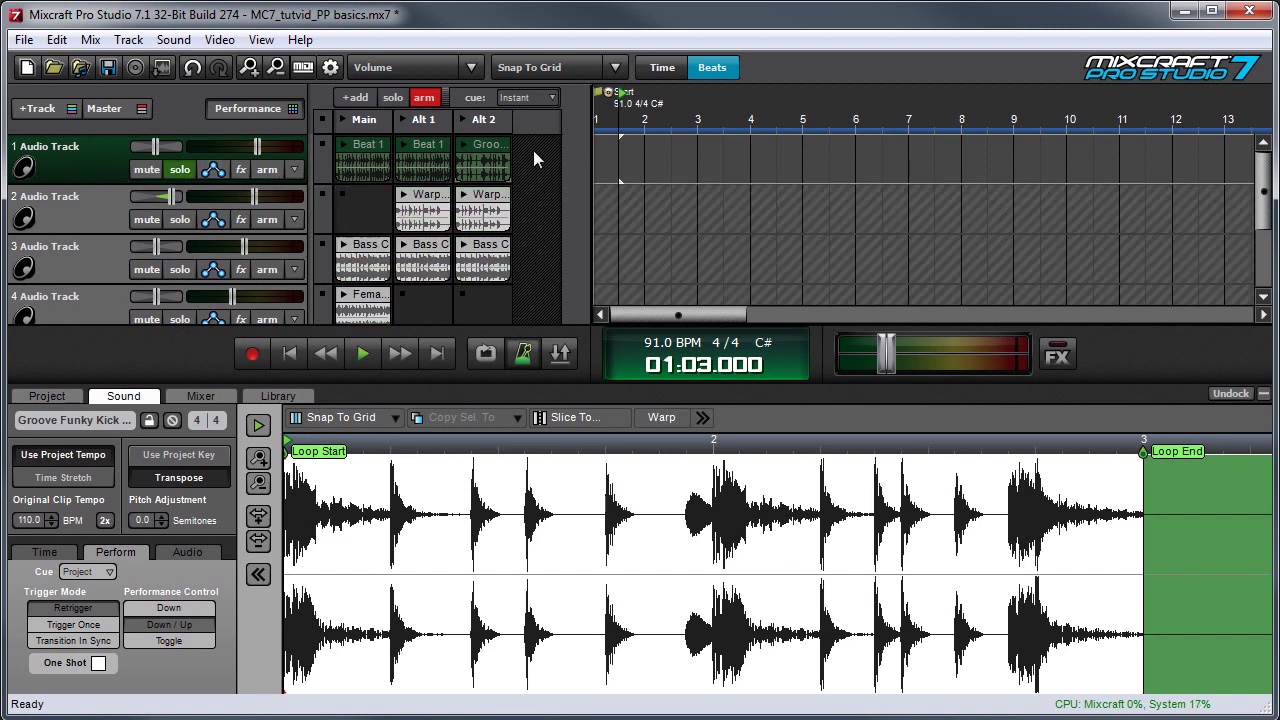
{"action": "left_click", "coordinate": [425, 155]}
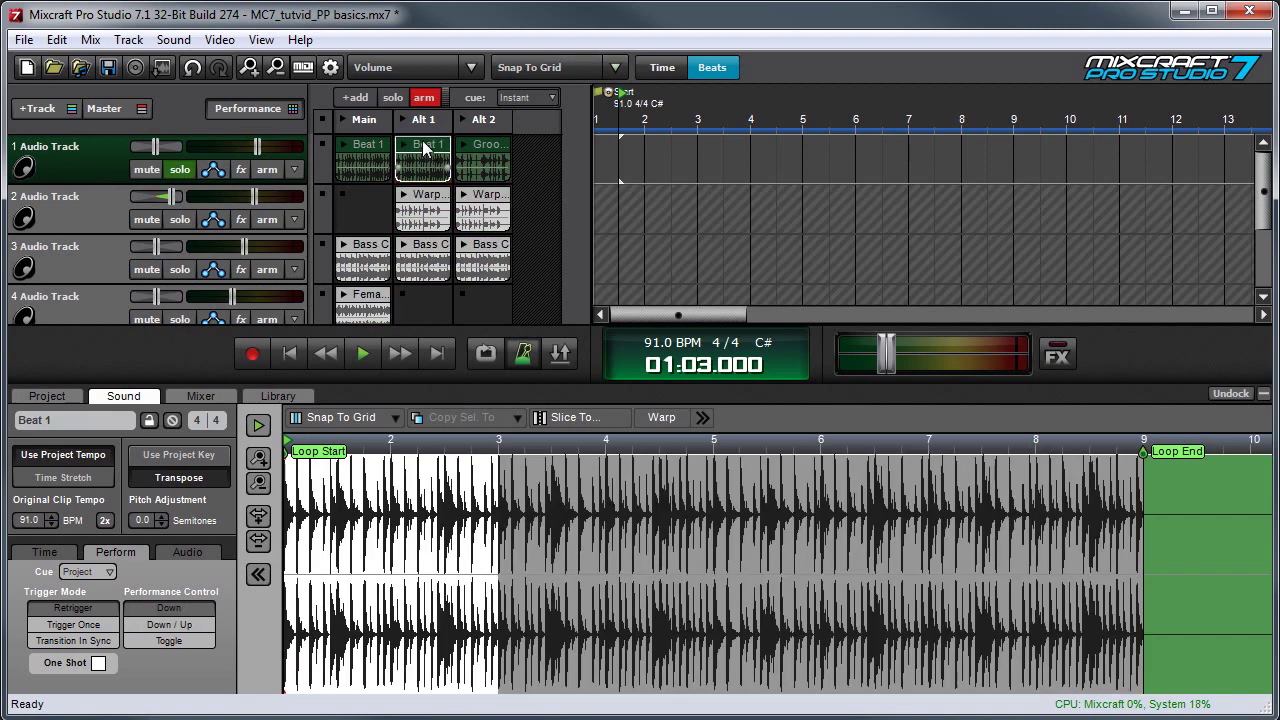
{"action": "left_click", "coordinate": [482, 150], "text": "ctrl"}
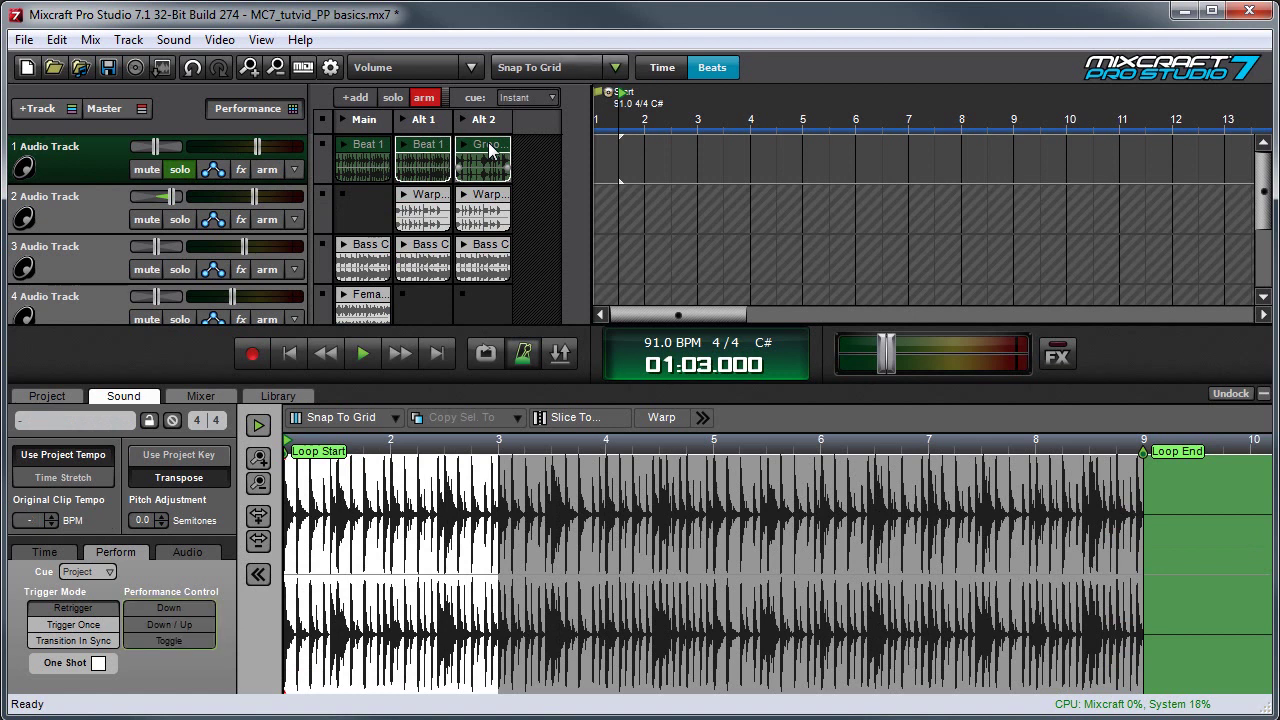
{"action": "left_click", "coordinate": [94, 641]}
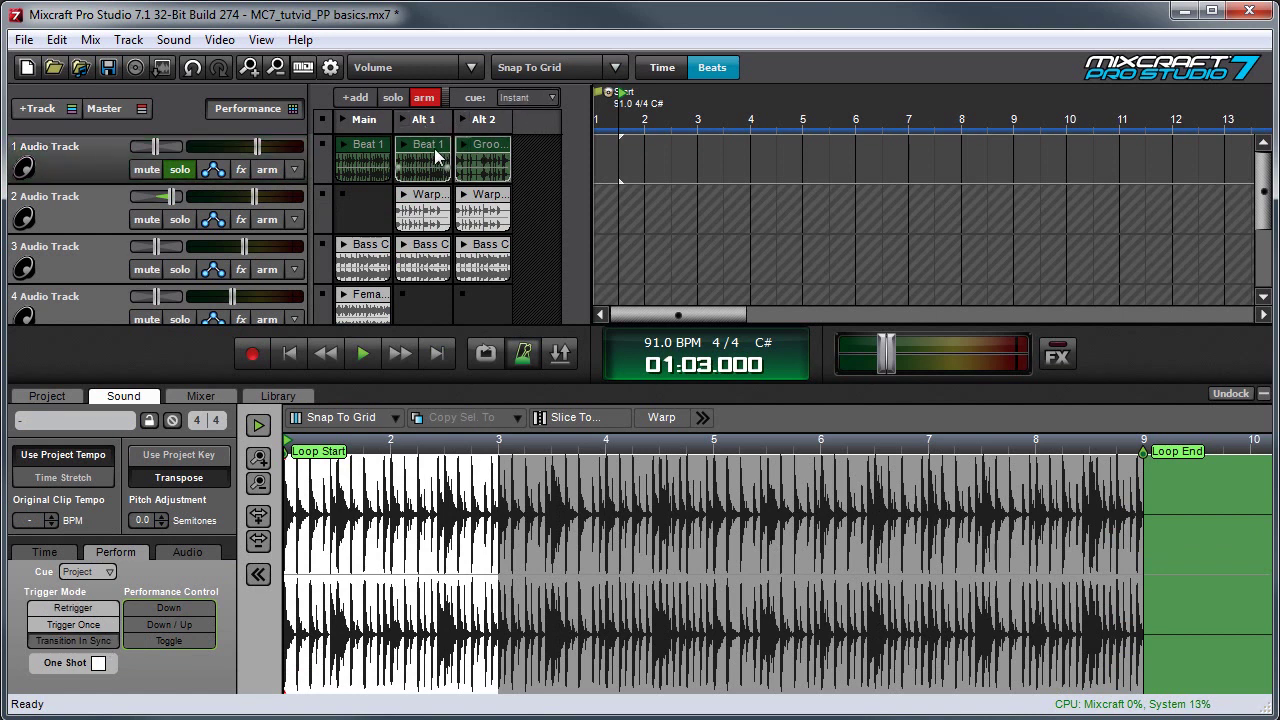
Switch playback between the Alt 1 and Alt 2 sets, then stop playback
{"action": "left_click", "coordinate": [404, 119]}
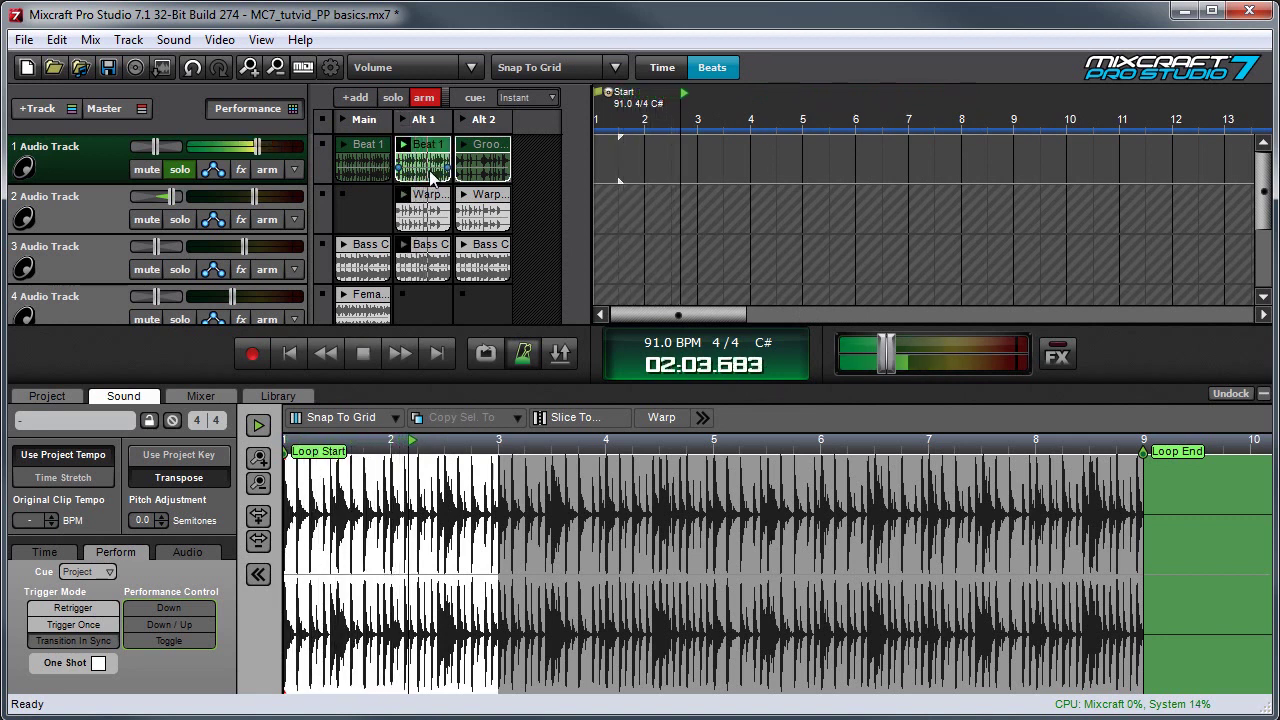
{"action": "left_click", "coordinate": [464, 116]}
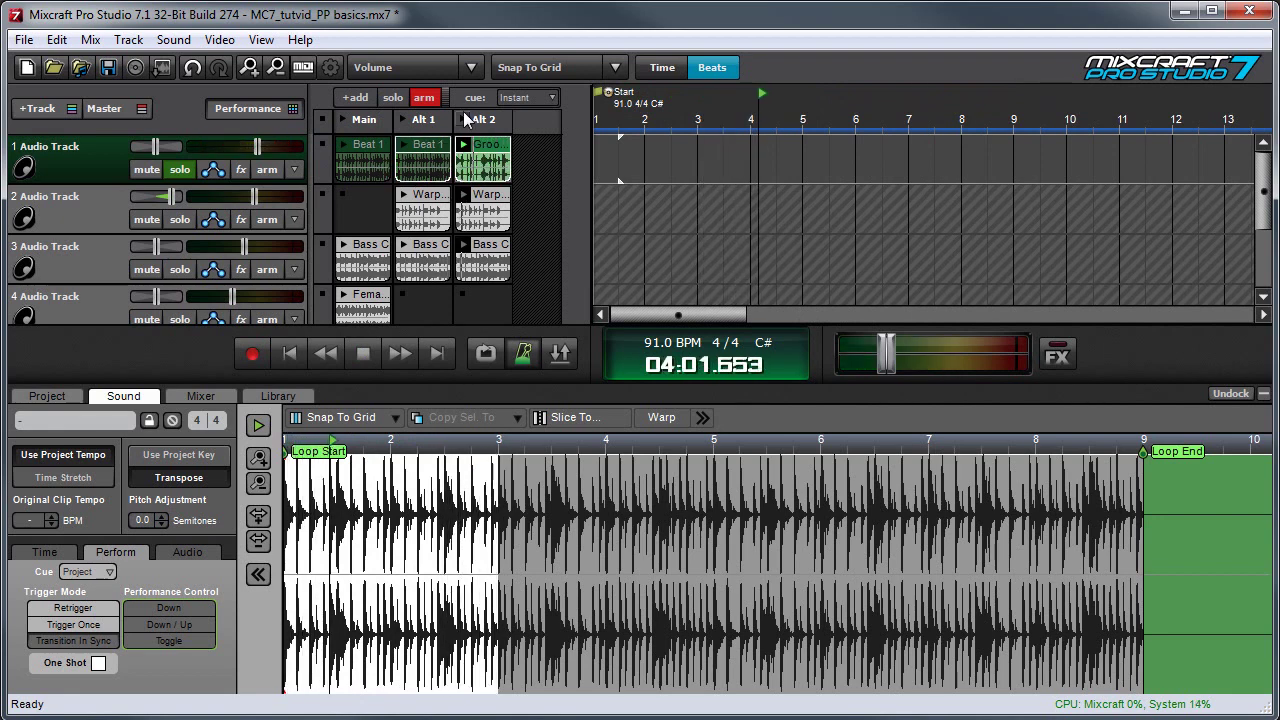
{"action": "left_click", "coordinate": [446, 120]}
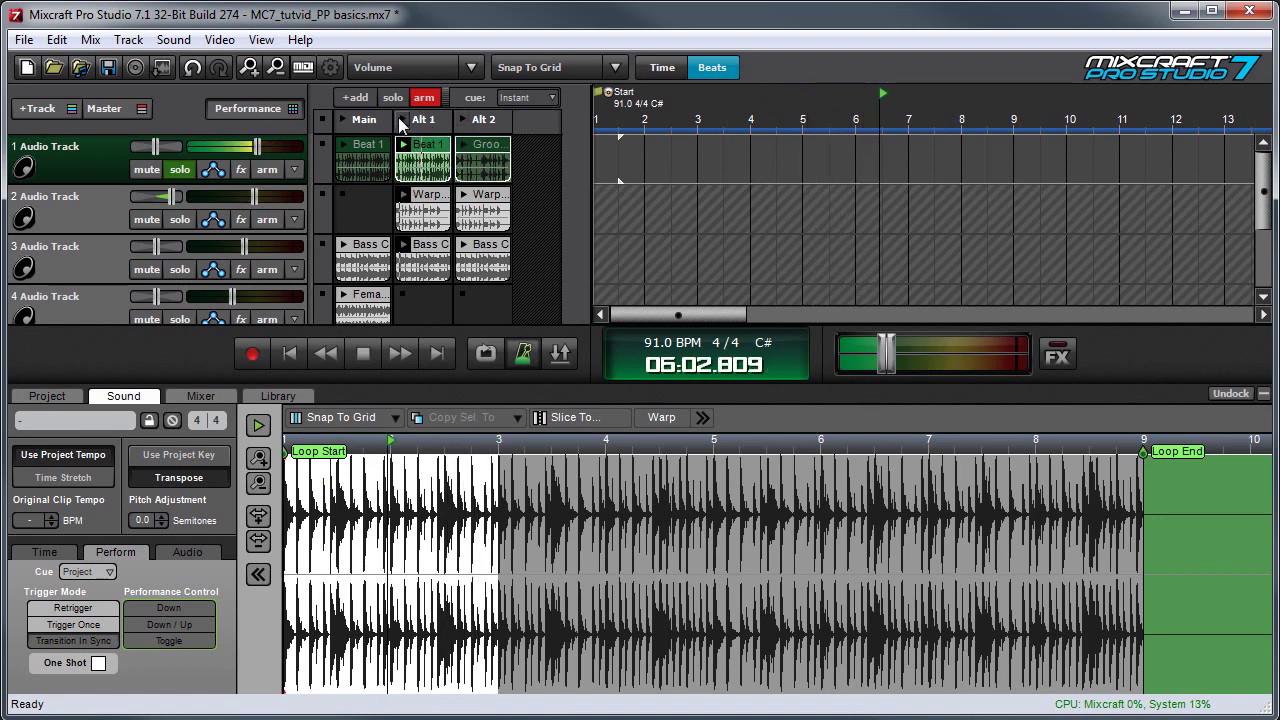
{"action": "left_click", "coordinate": [464, 117]}
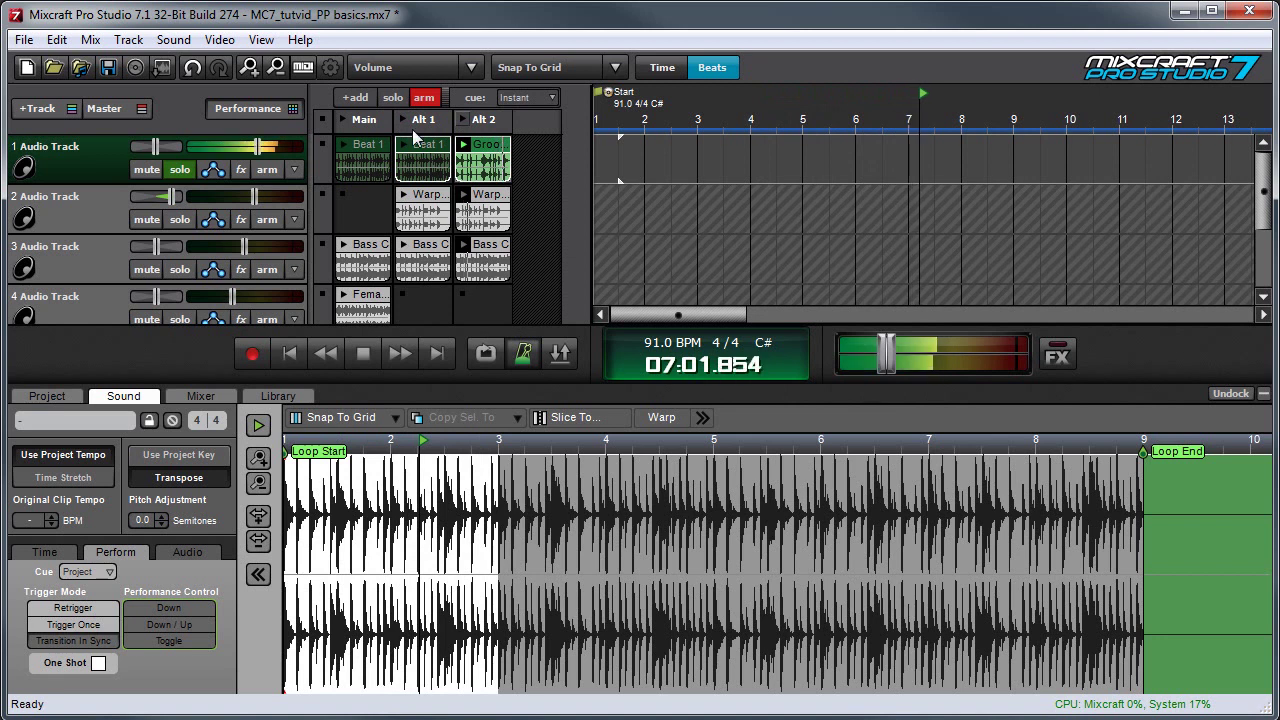
{"action": "left_click", "coordinate": [324, 116]}
{"action": "key", "text": "space"}
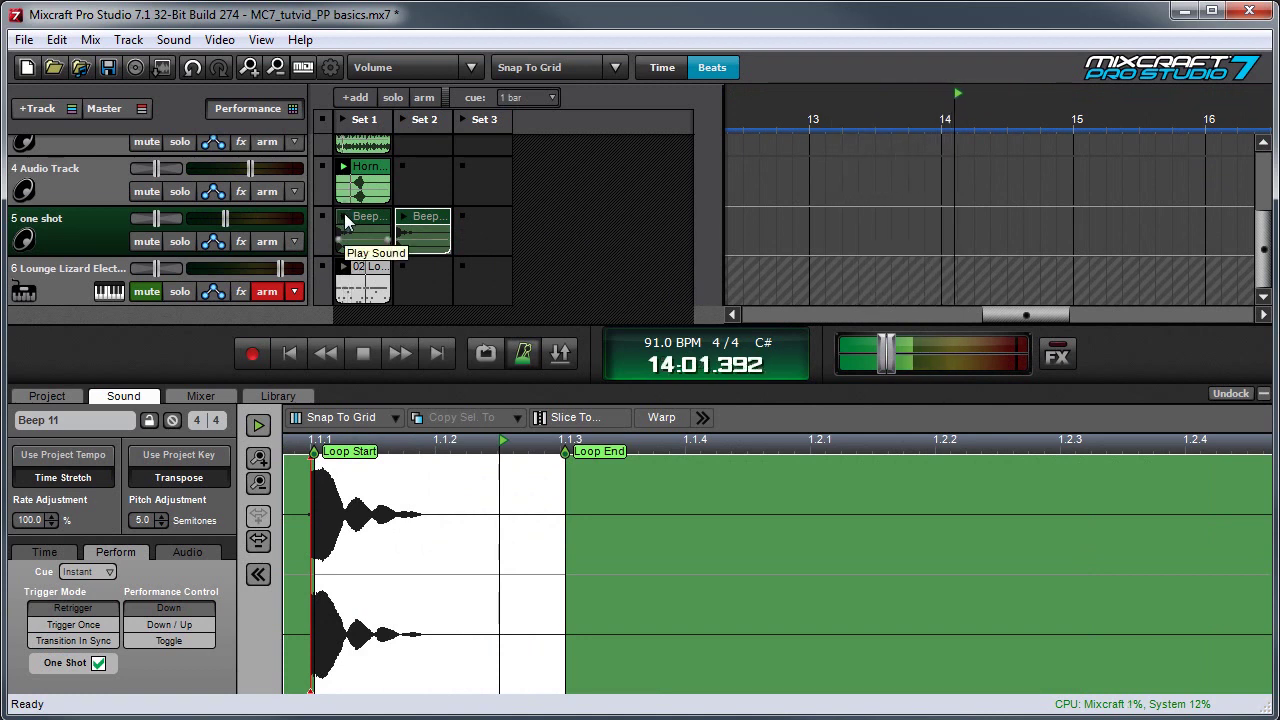
Trigger the one-shot Beep clips in Sets 1 and 2 on track 5, then stop playback
{"action": "left_click", "coordinate": [344, 218]}
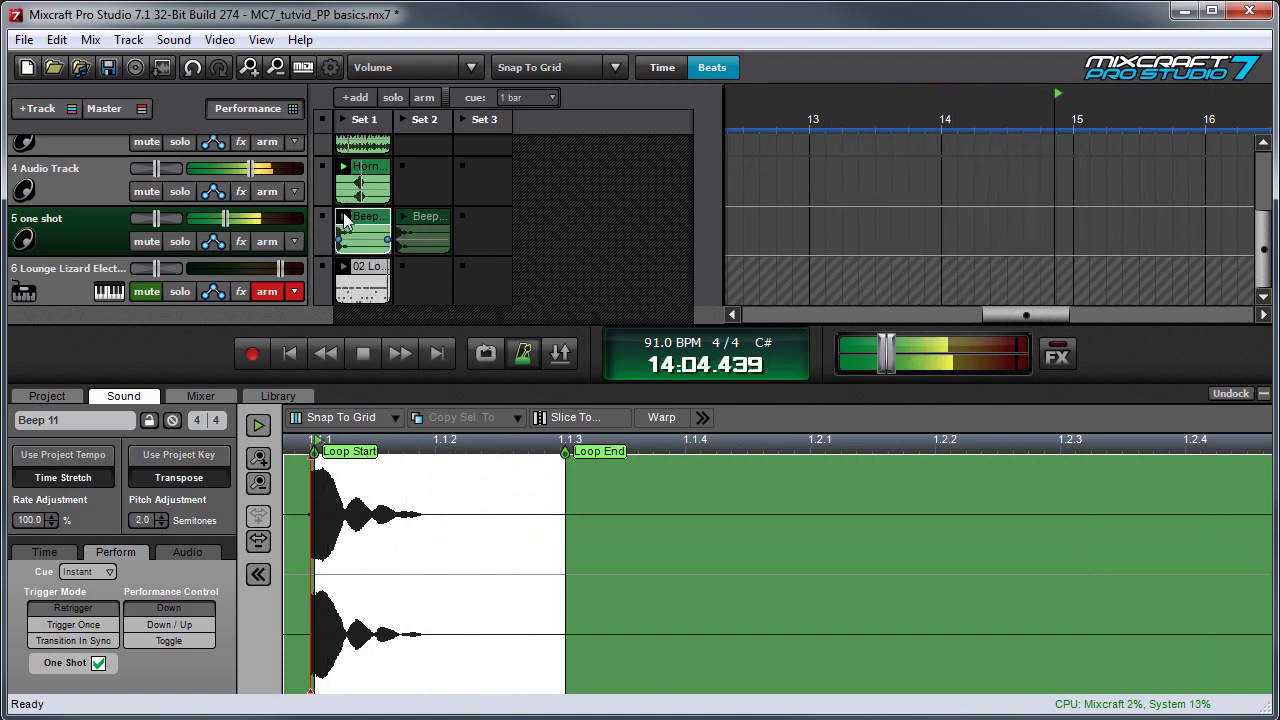
{"action": "left_click", "coordinate": [400, 218]}
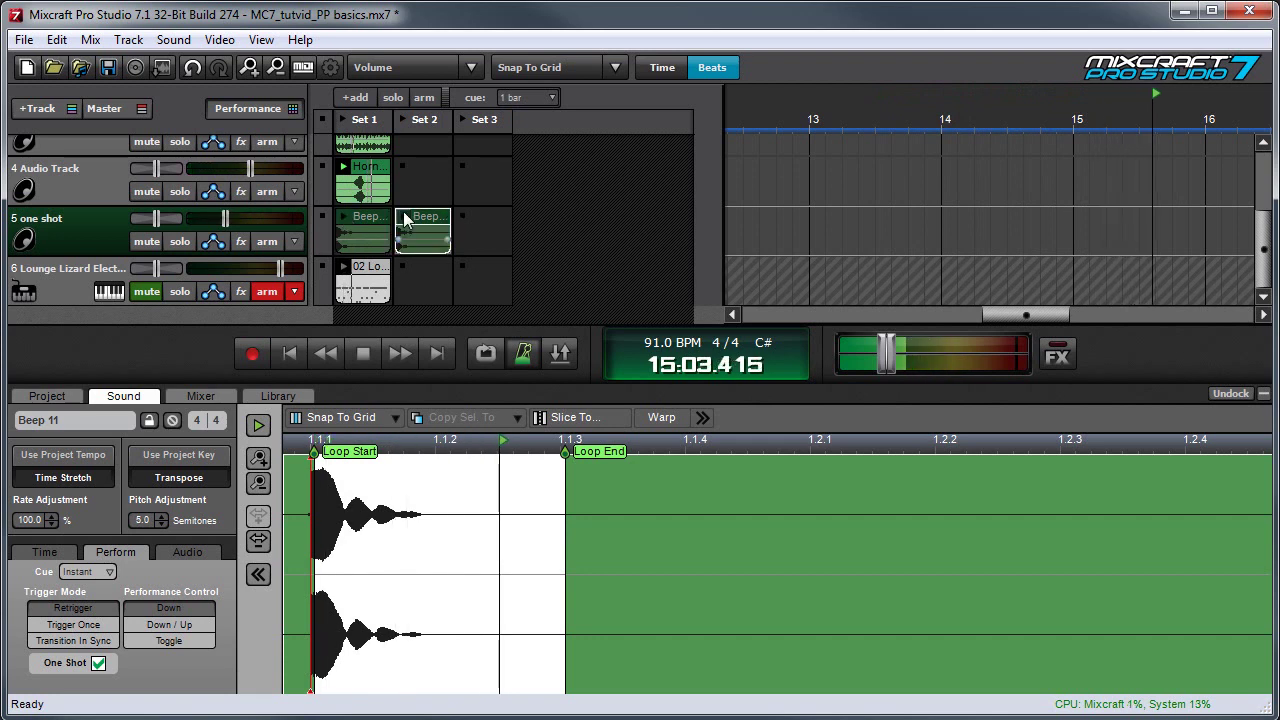
{"action": "left_click", "coordinate": [343, 224]}
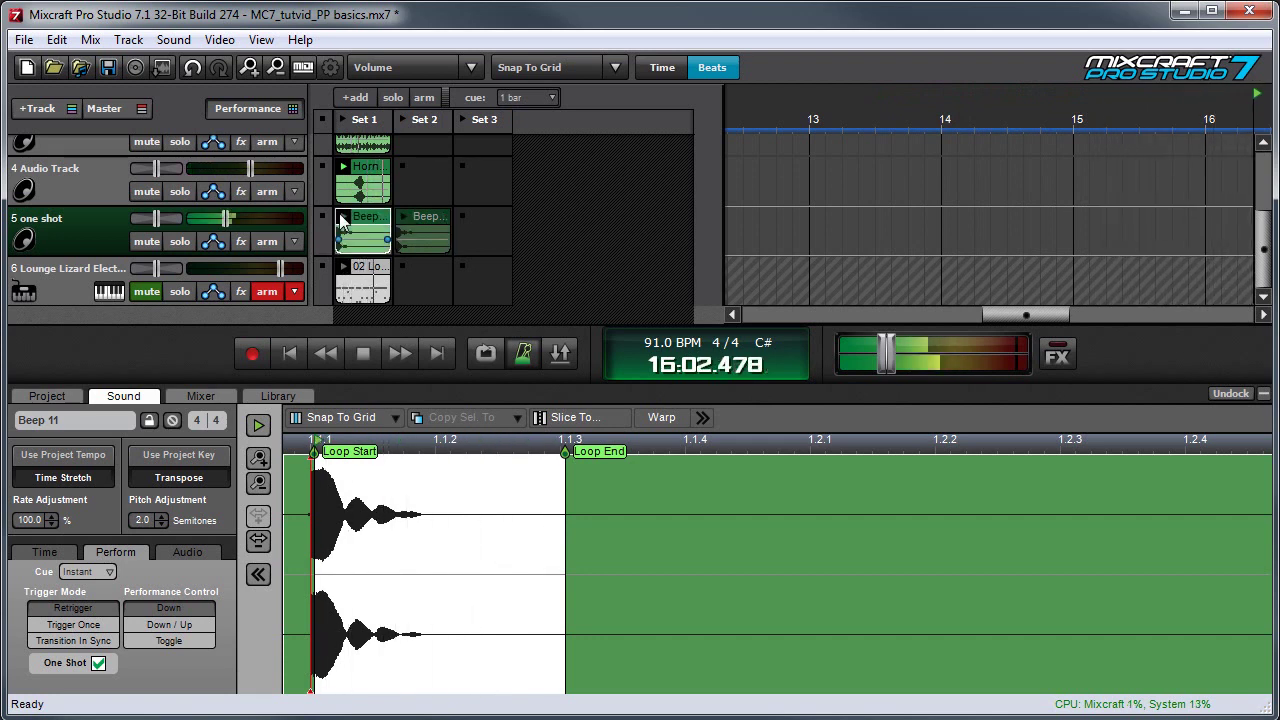
{"action": "left_click", "coordinate": [364, 355]}
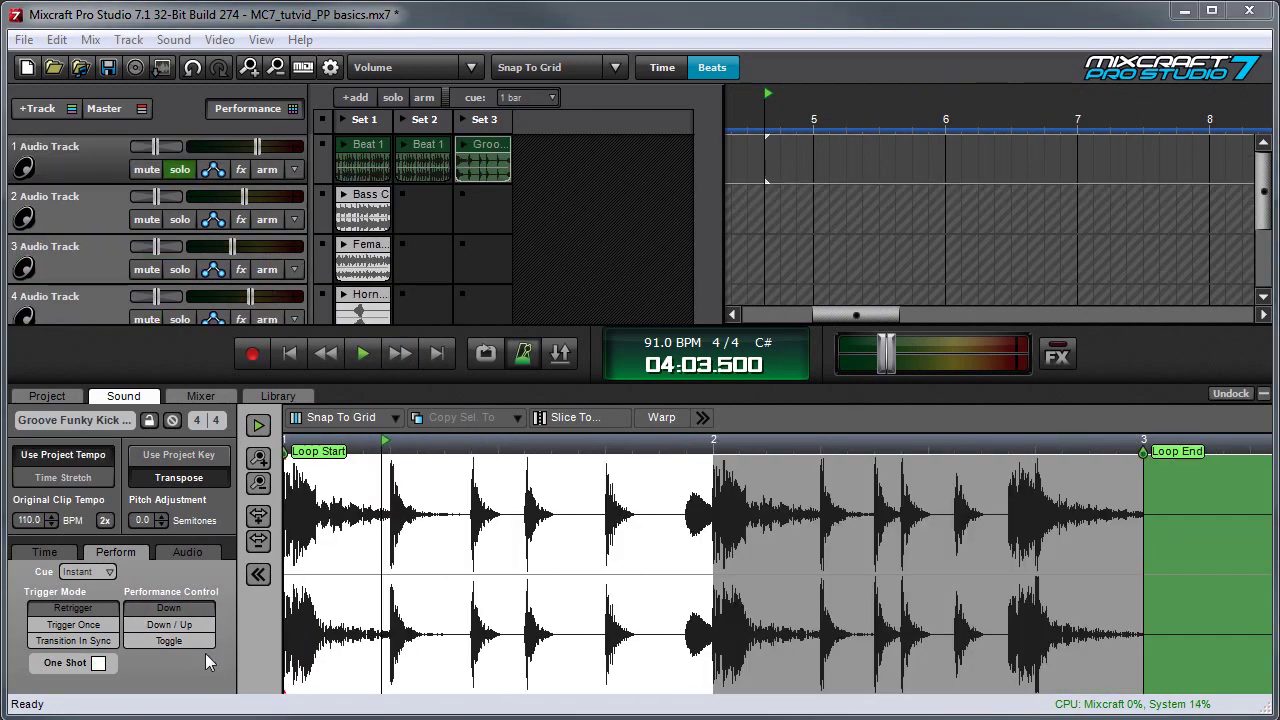
Launch Set 3's Groove clip, swap to Set 2's Beat 1, then relaunch Groove
{"action": "left_click", "coordinate": [465, 152]}
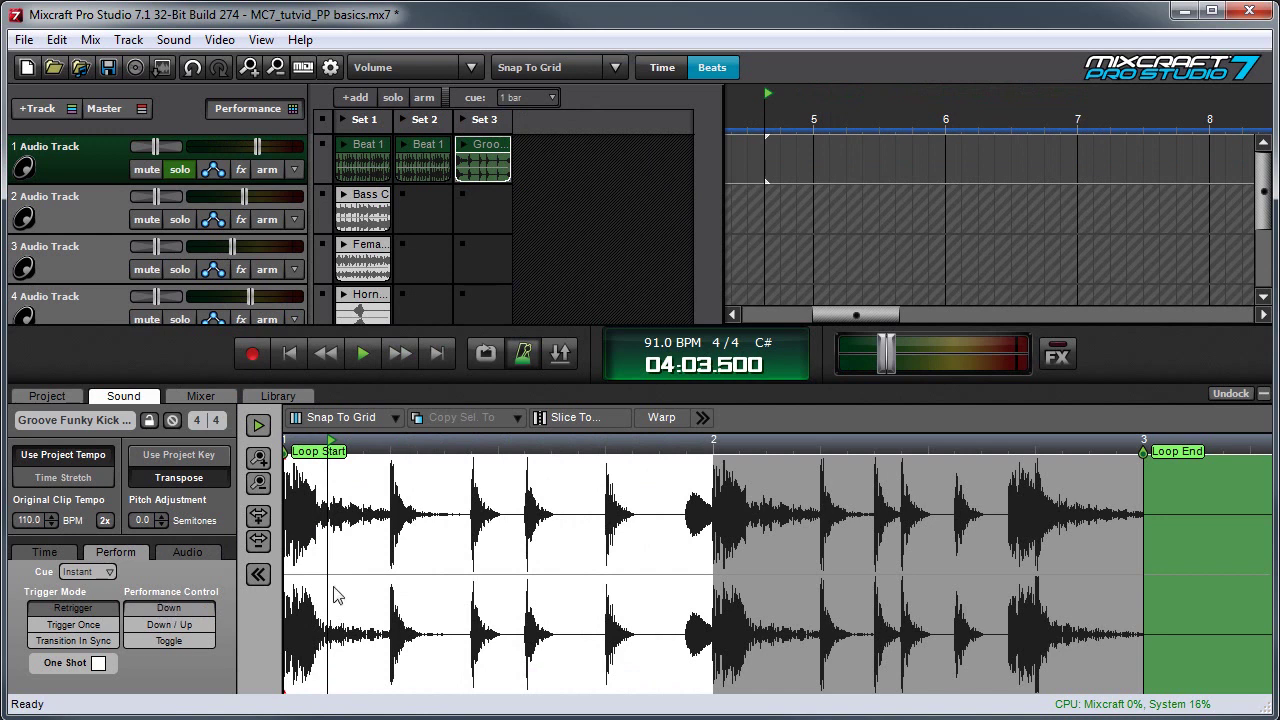
{"action": "left_click", "coordinate": [466, 148]}
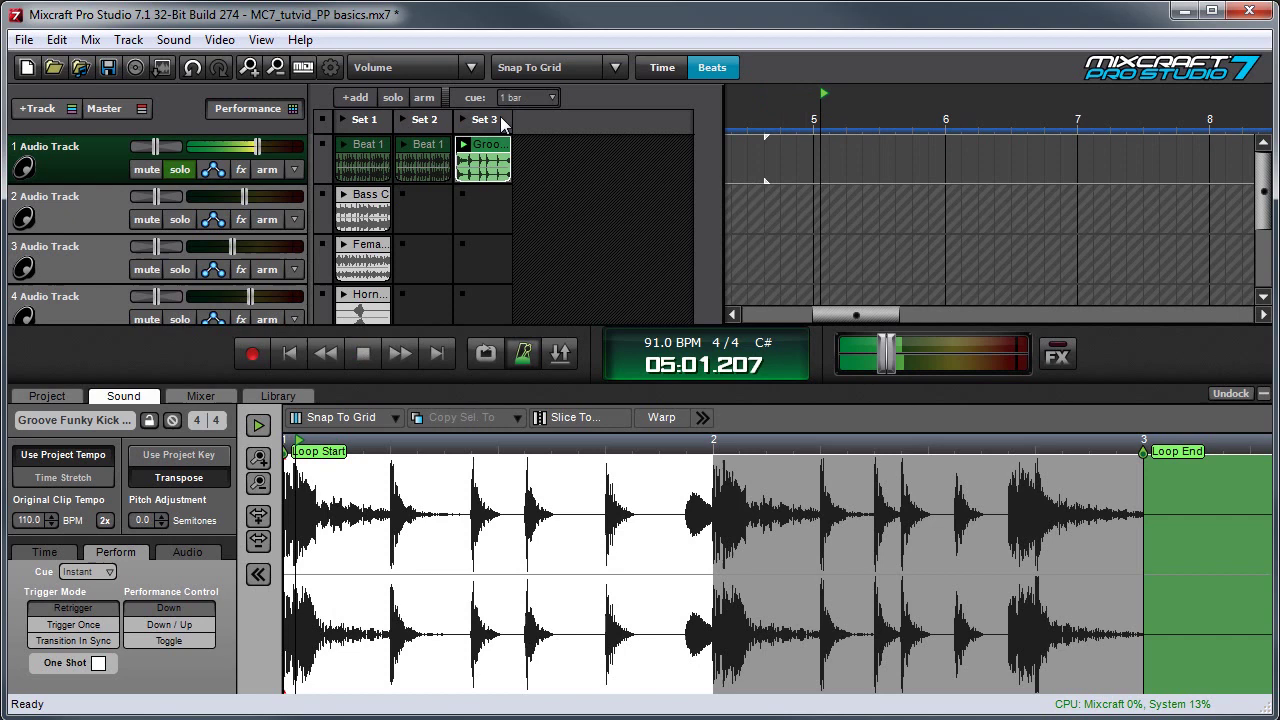
{"action": "left_click", "coordinate": [406, 148]}
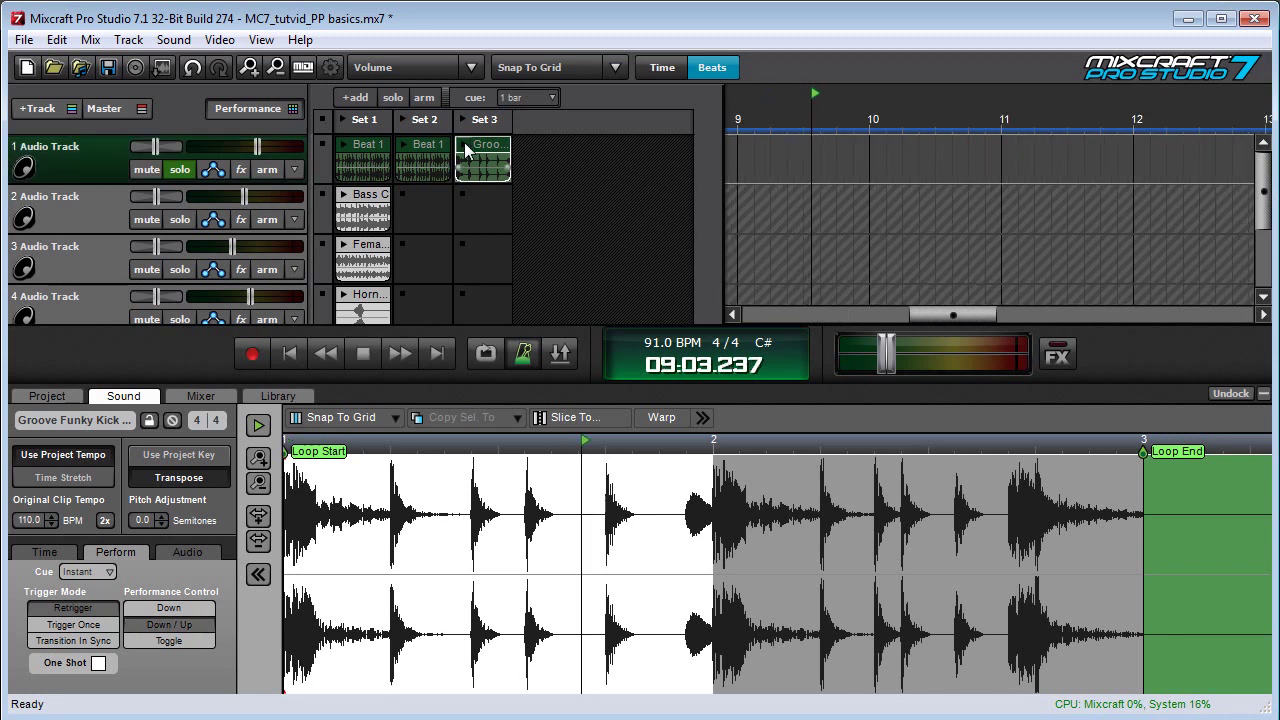
{"action": "left_click", "coordinate": [466, 150]}
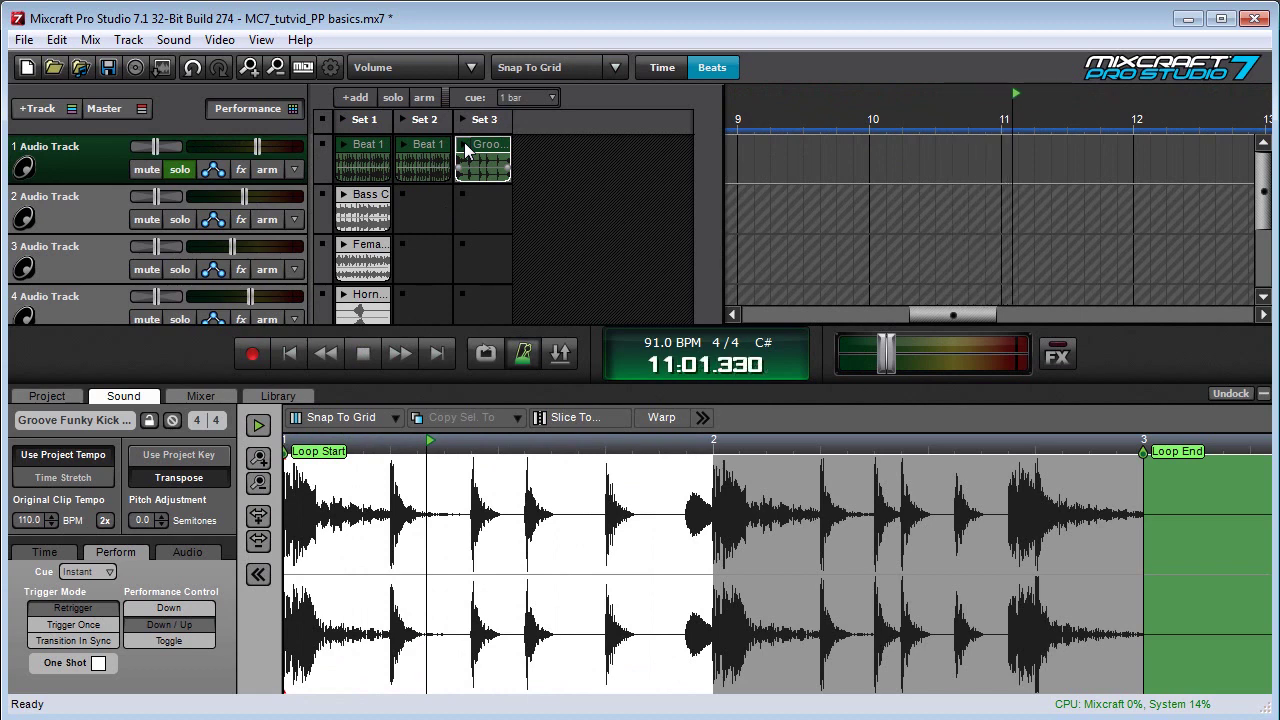
{"action": "left_click", "coordinate": [466, 150]}
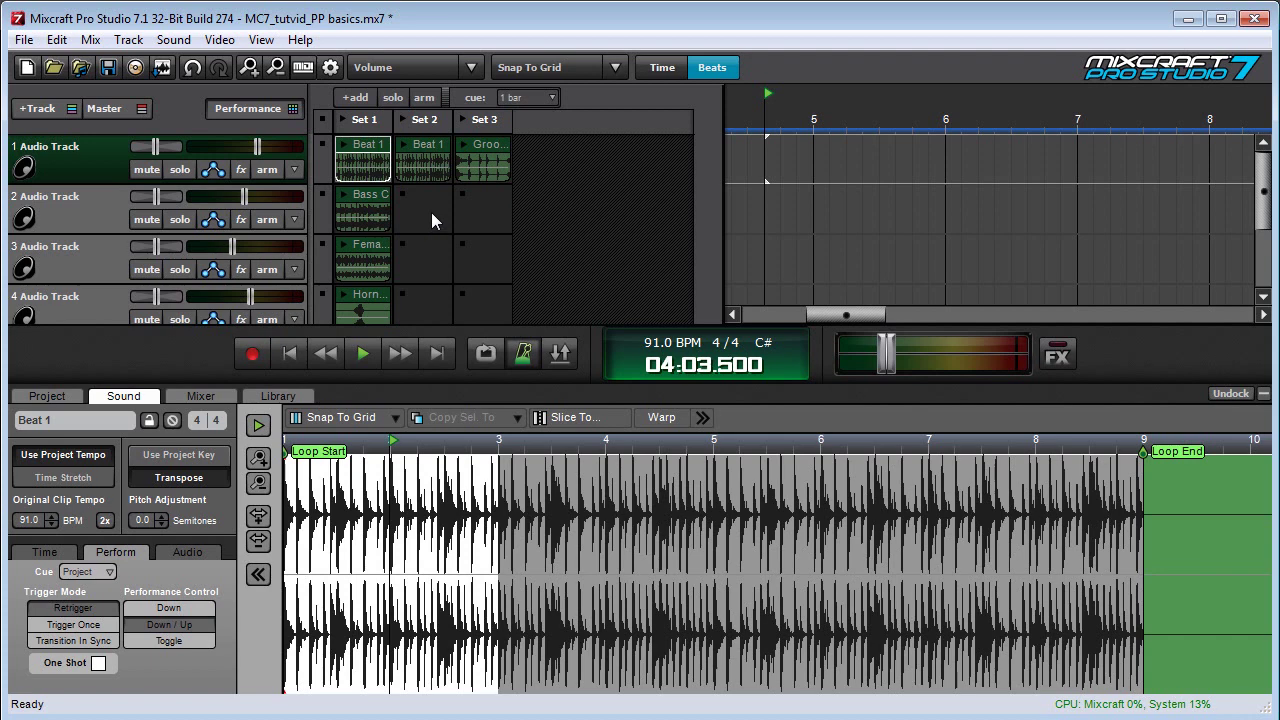
Change Set 1 Beat 1's Cue from Project to Instant, then launch all of Set 1
{"action": "left_click", "coordinate": [434, 224]}
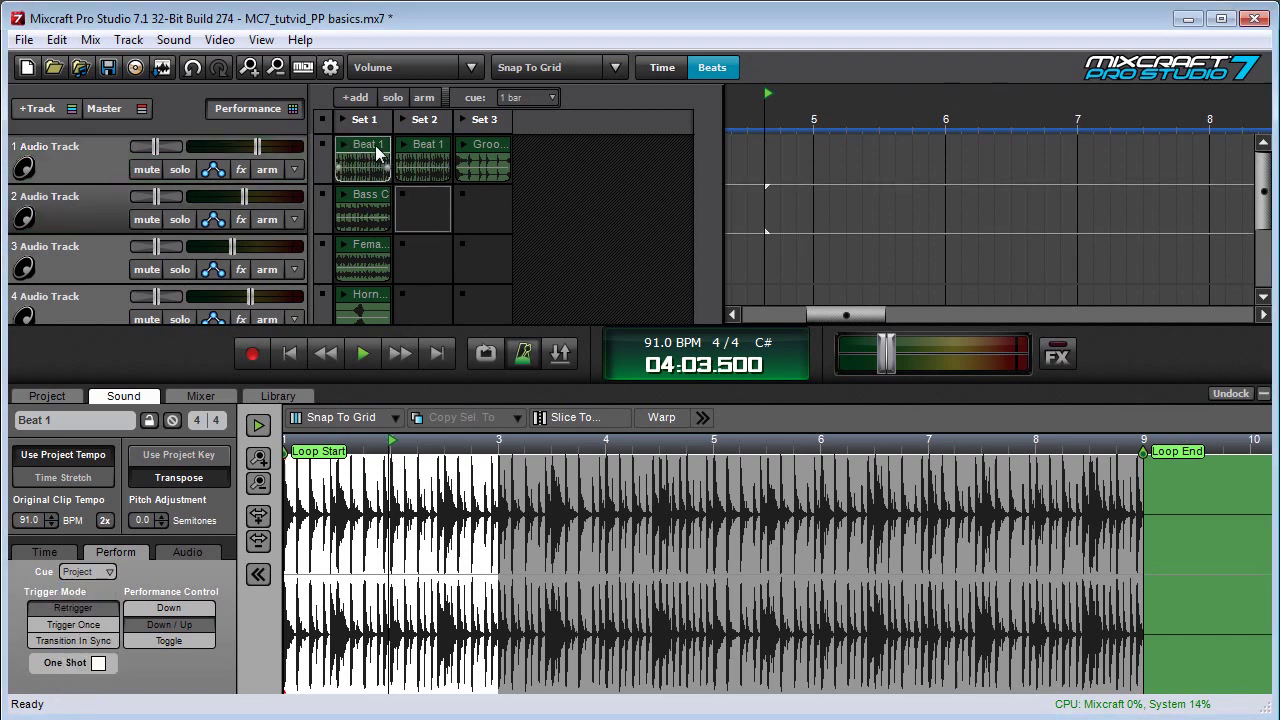
{"action": "left_click", "coordinate": [375, 148]}
{"action": "left_click", "coordinate": [100, 571]}
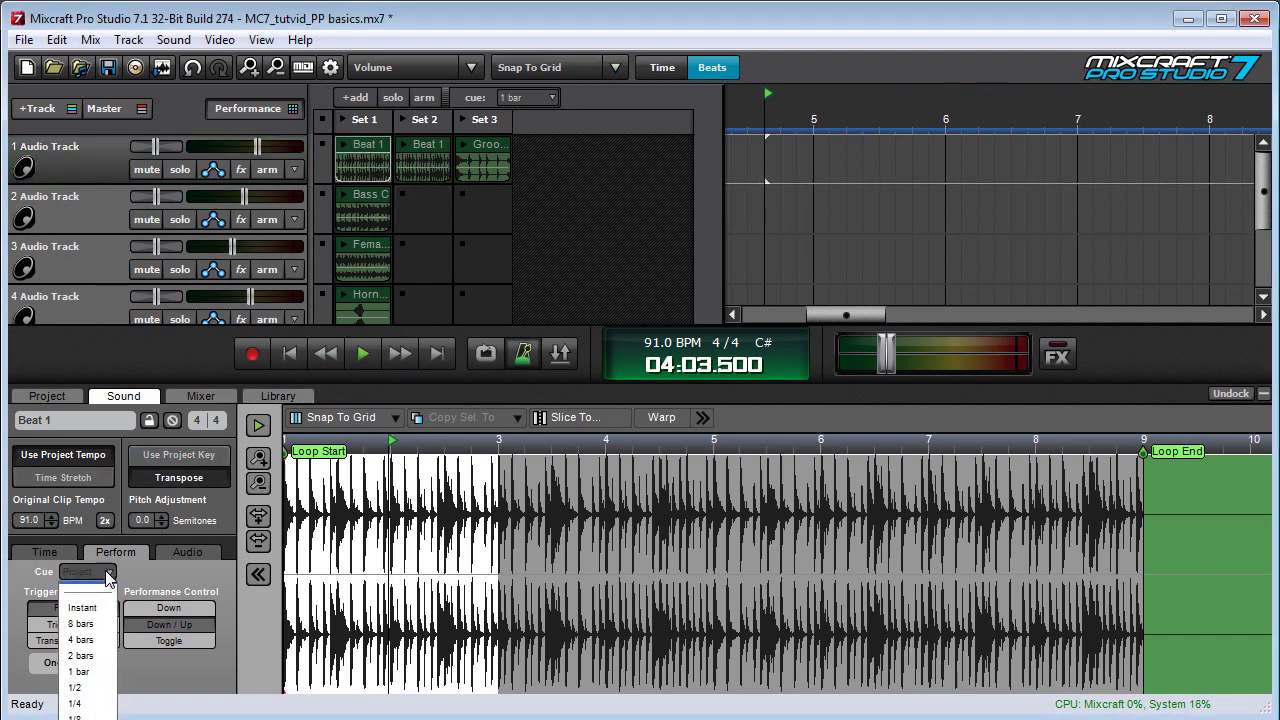
{"action": "left_click", "coordinate": [82, 621]}
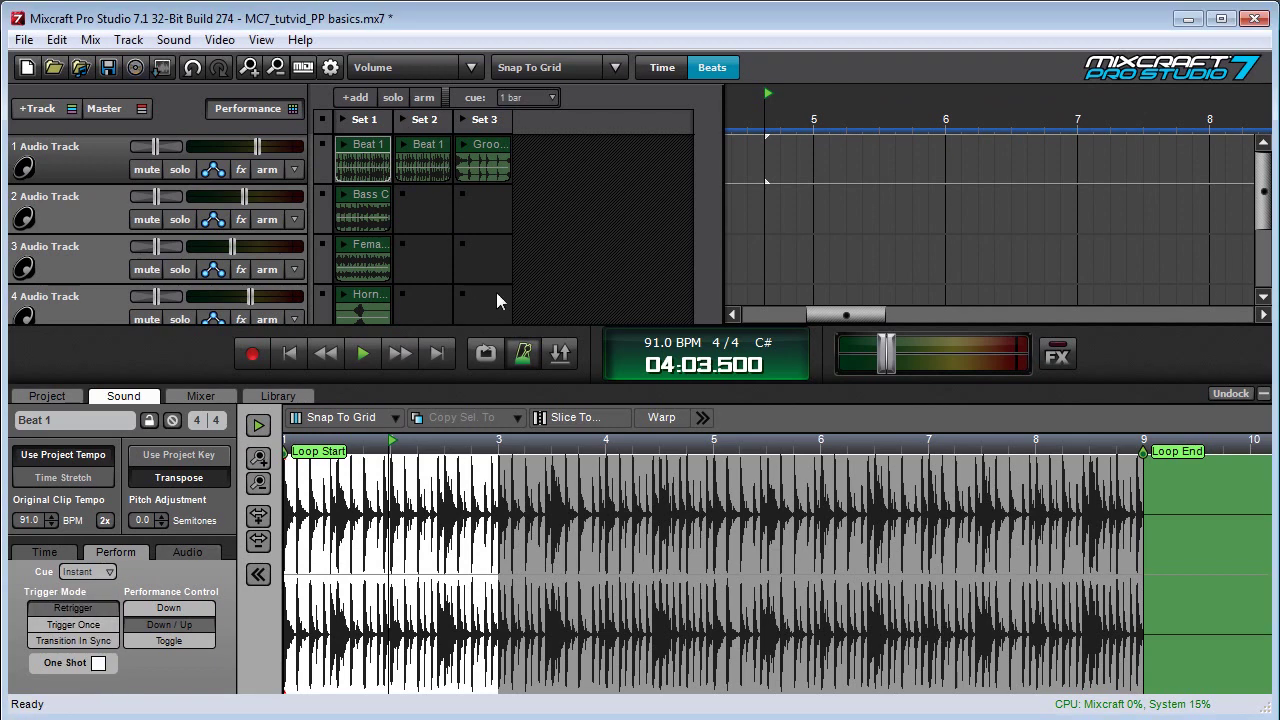
{"action": "left_click", "coordinate": [349, 119]}
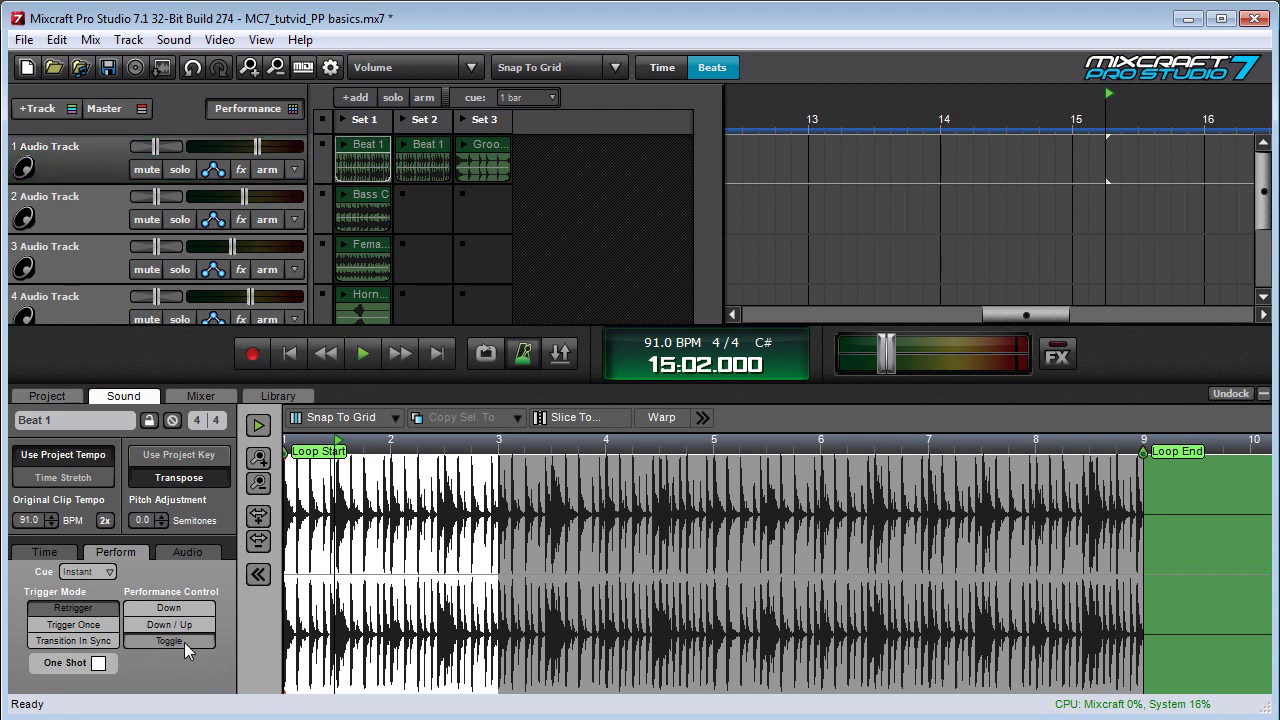
Set Beat 1's Performance Control to Toggle, then start and stop the clip
{"action": "left_click", "coordinate": [184, 642]}
{"action": "left_click", "coordinate": [345, 147]}
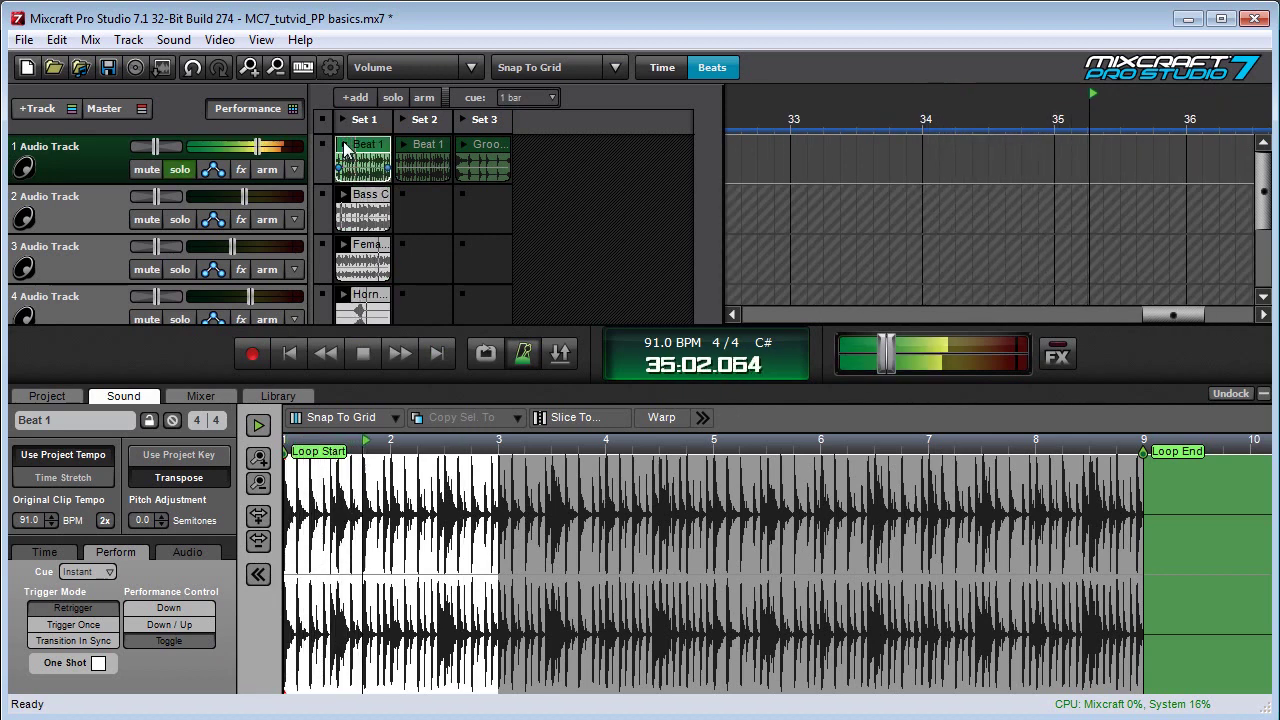
{"action": "left_click", "coordinate": [345, 147]}
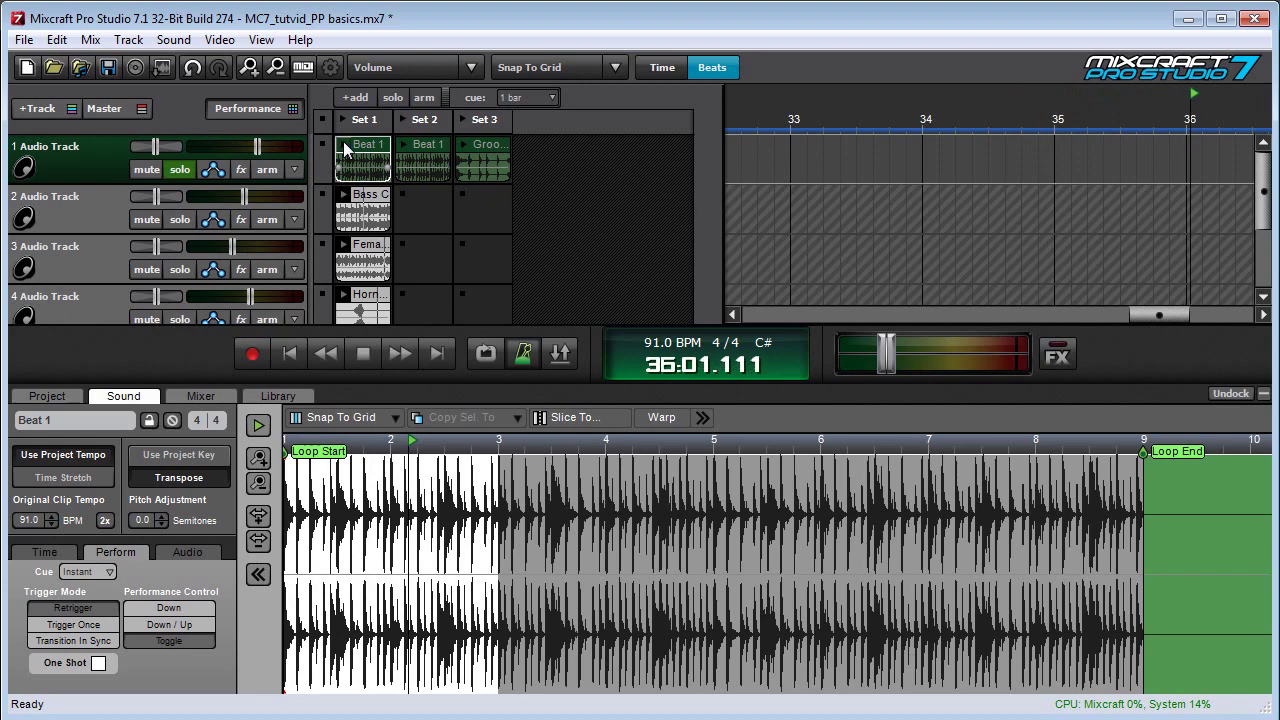